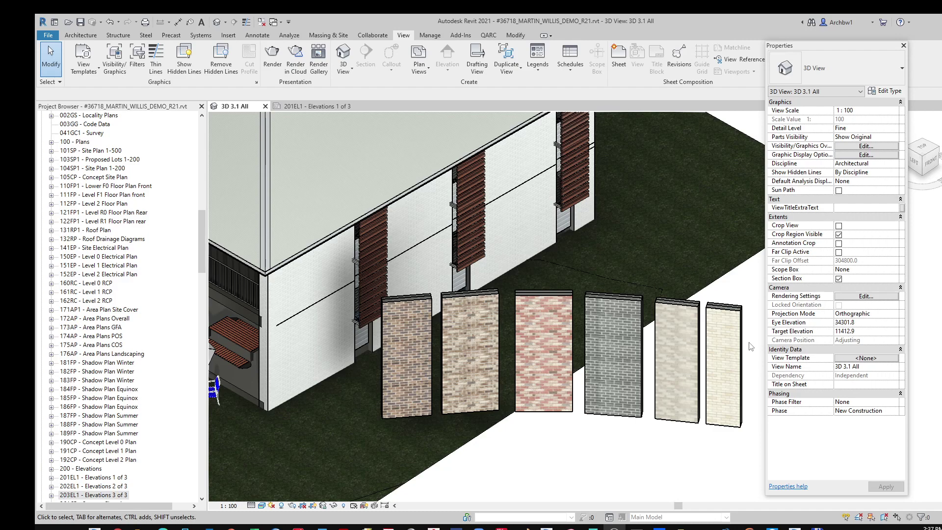
# - Open the QARC Content Browser to show the Littlehampton brick library
pyautogui.click(488, 35)
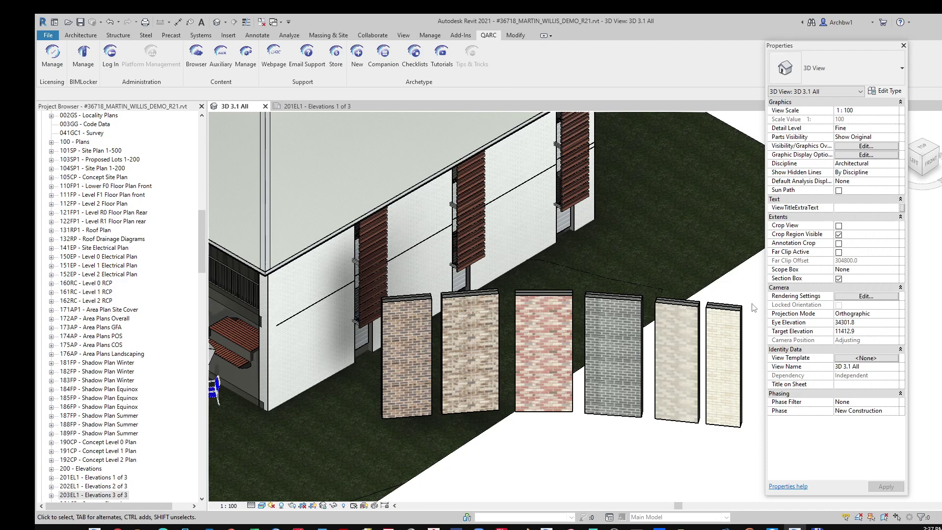
pyautogui.click(195, 56)
pyautogui.moveTo(818, 305)
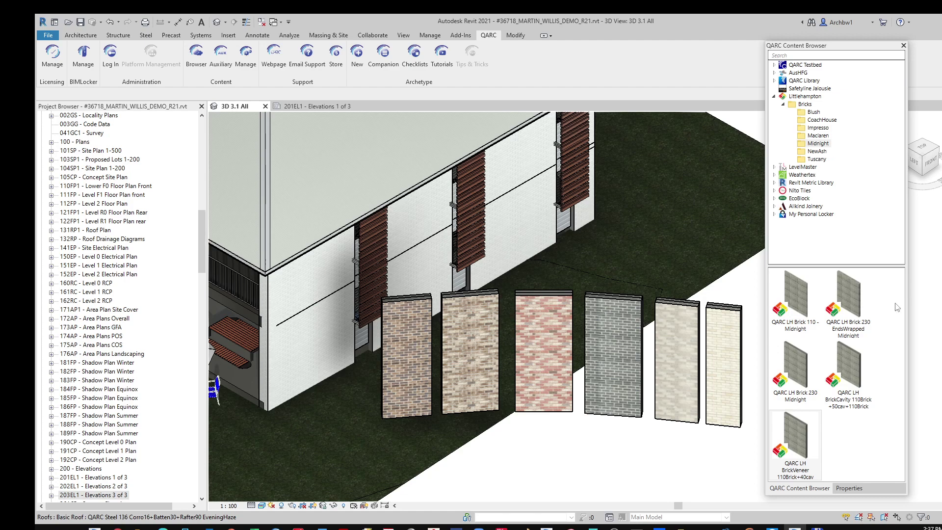
pyautogui.moveTo(865, 287)
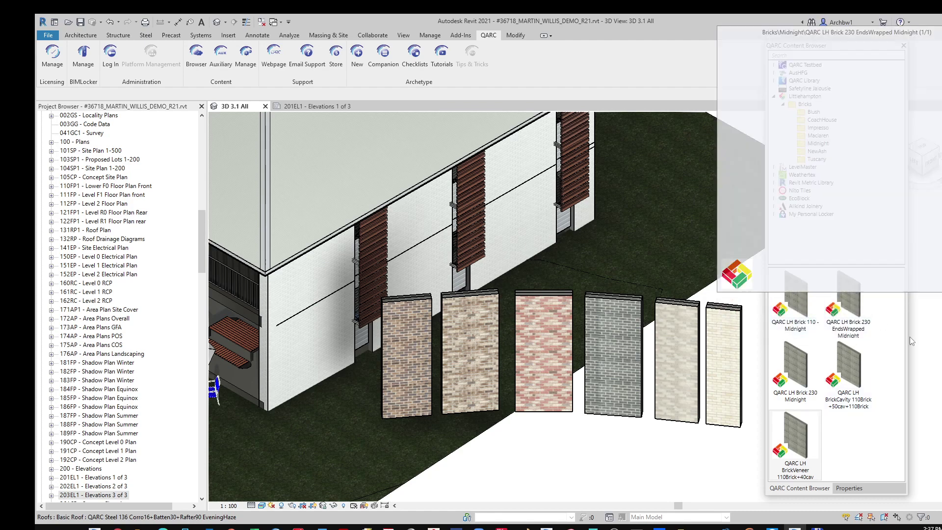
# - Load the Littlehampton Blush BrickVeneer 110Brick+40cav wall type and draw a short sample wall at the building-corner end of the brick sample row
pyautogui.click(820, 112)
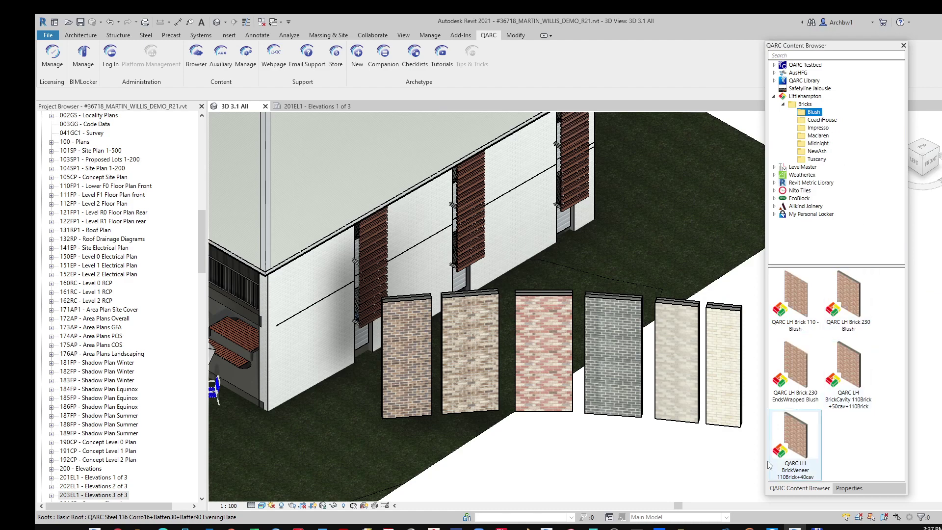
pyautogui.moveTo(795, 451)
pyautogui.moveTo(795, 450); pyautogui.dragTo(364, 435)
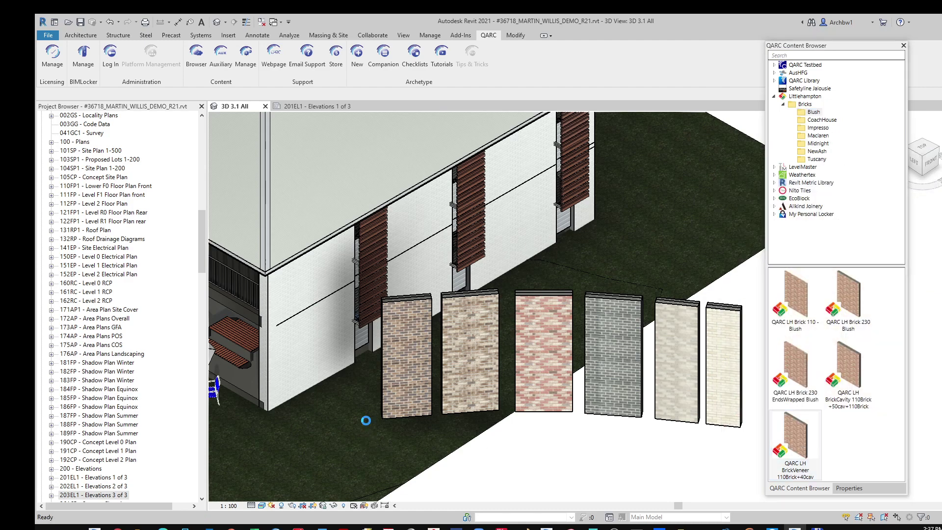
pyautogui.click(574, 313)
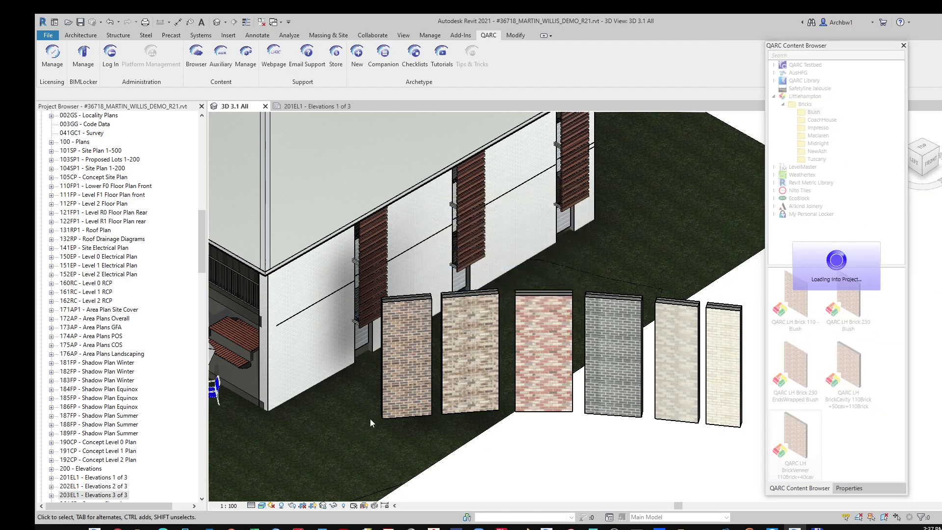
pyautogui.click(372, 421)
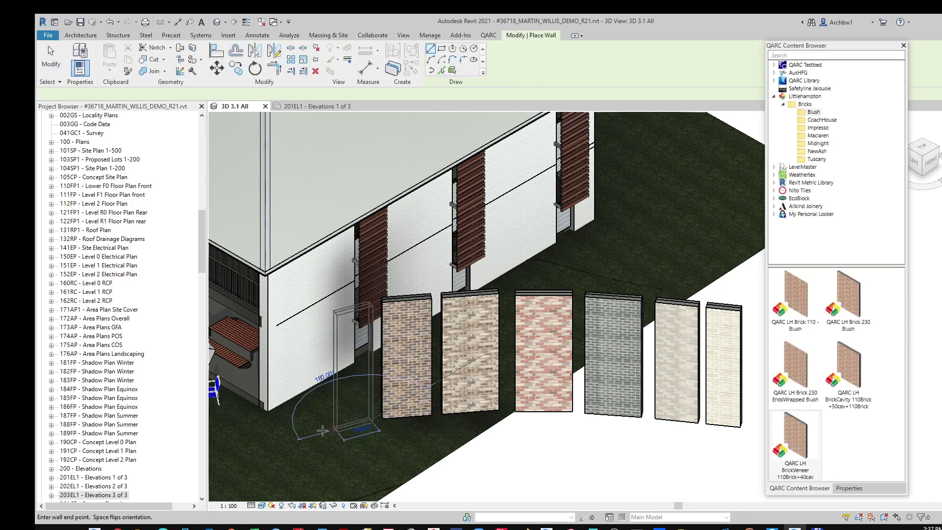
pyautogui.click(316, 431)
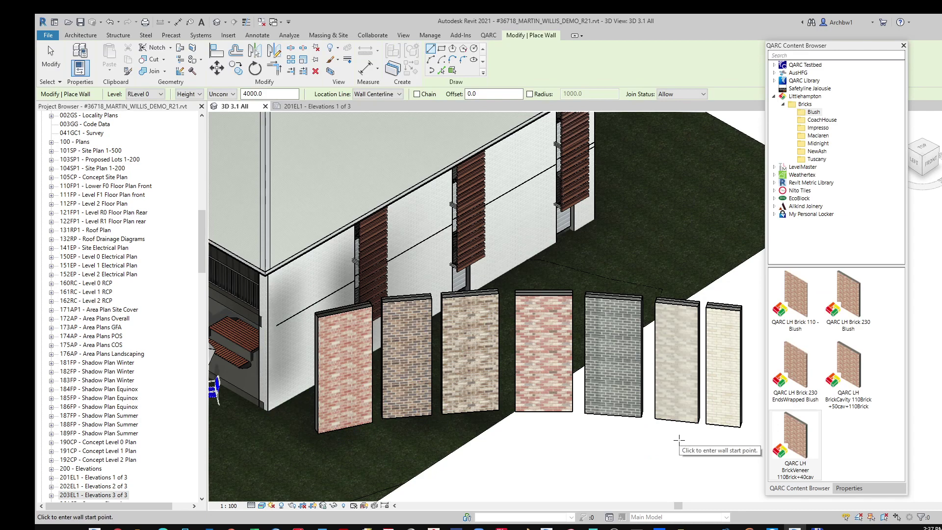
# - Compare the brick sample walls in the 3D view using the Hidden Line, Shaded and Consistent Colors visual styles, and end wall placement
pyautogui.click(262, 510)
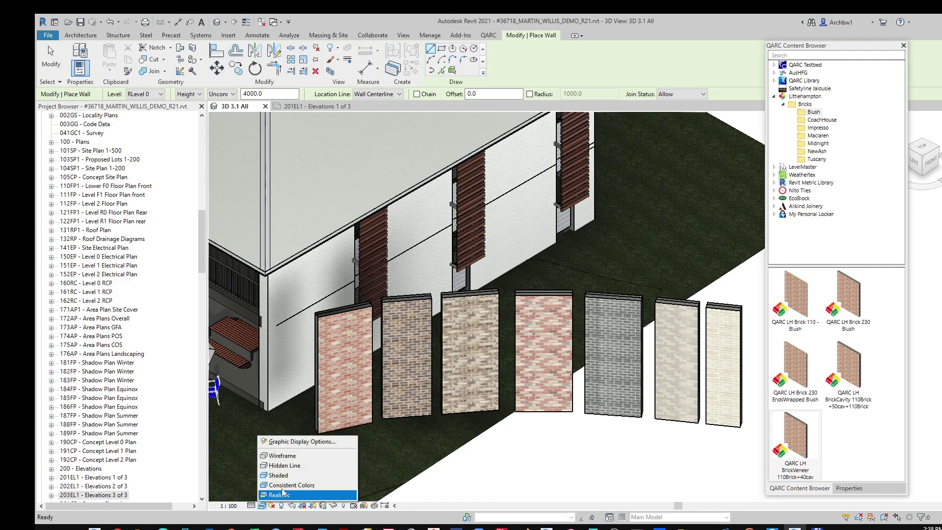
pyautogui.click(282, 462)
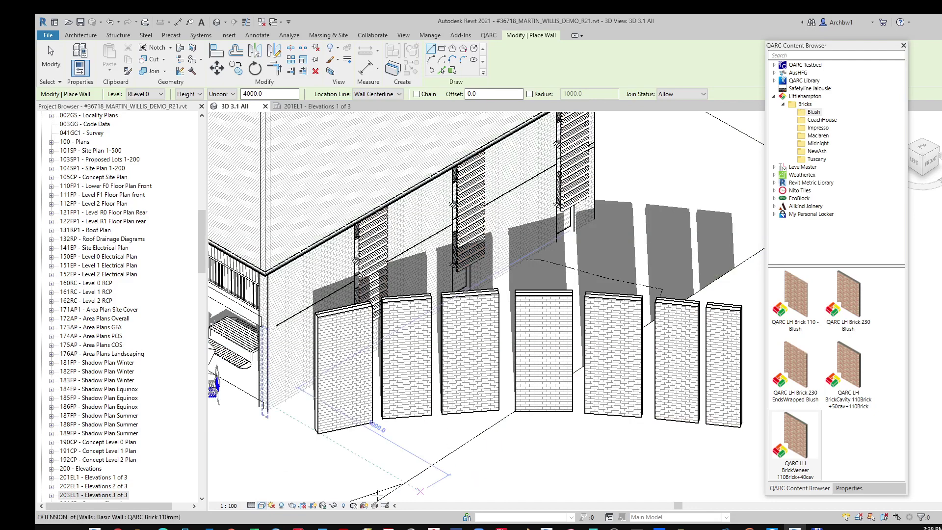
pyautogui.click(262, 506)
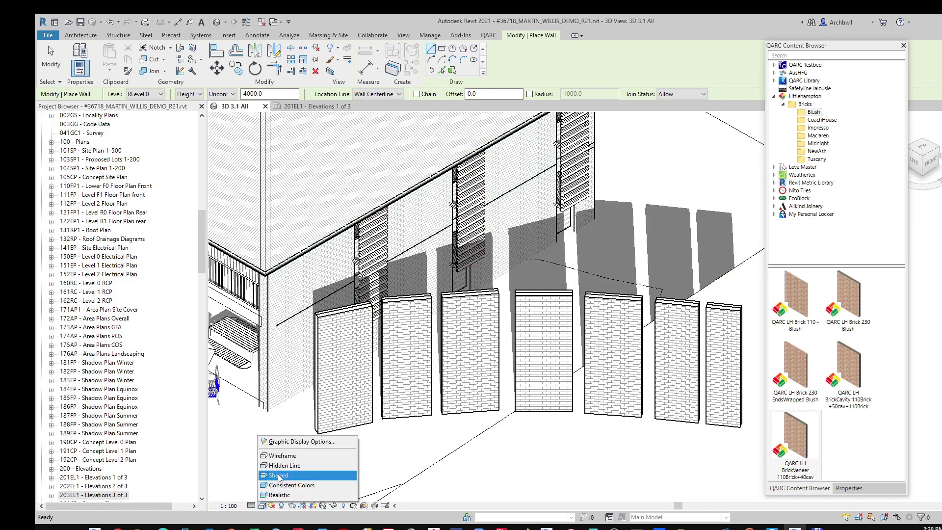
pyautogui.click(278, 494)
pyautogui.click(262, 506)
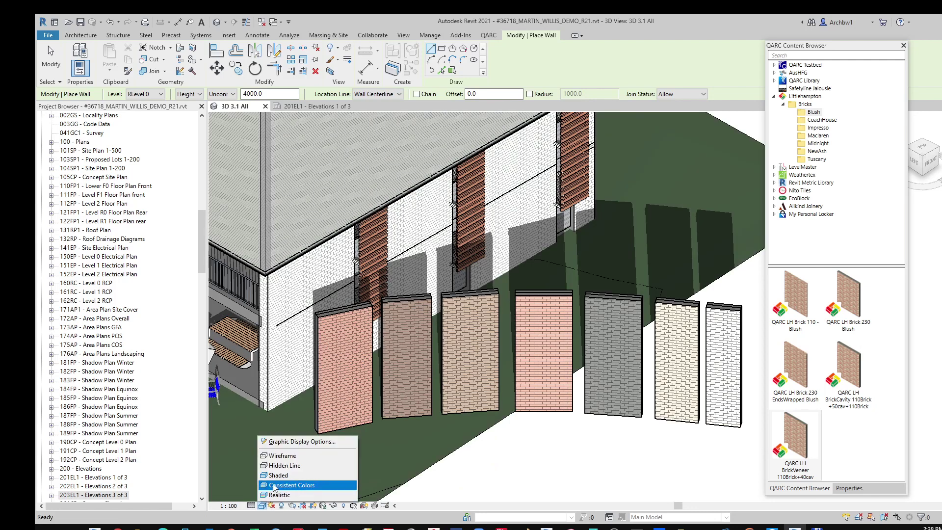
pyautogui.click(275, 495)
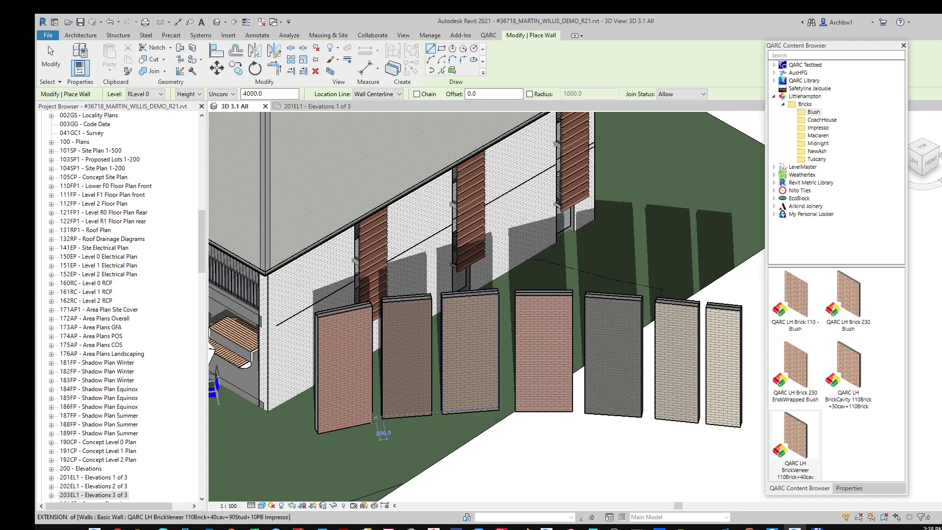
pyautogui.press('Escape')
pyautogui.press('Escape')
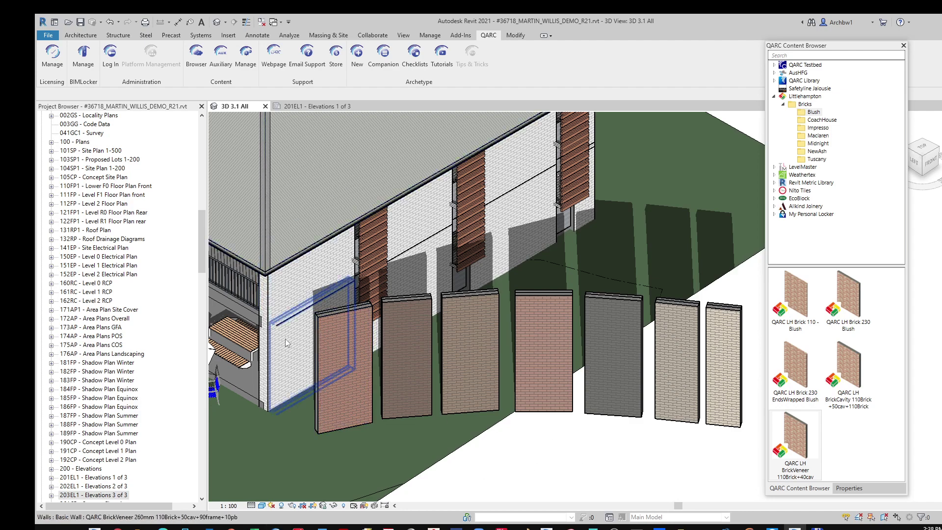
# - Change every instance in the project of the building's brick veneer wall to QARC LH BrickVeneer 110Brick+40cav+90Stud+10PB Maclaren
pyautogui.click(294, 380)
pyautogui.rightClick(294, 380)
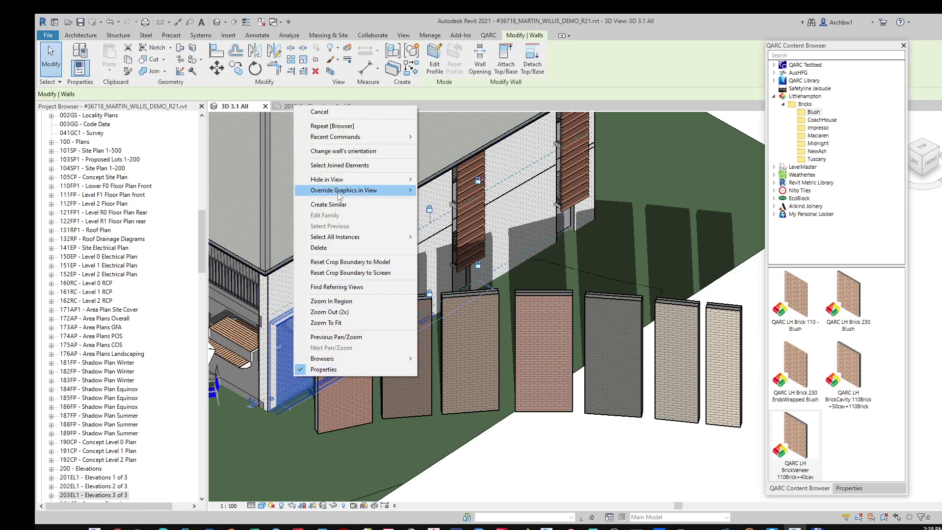
pyautogui.moveTo(338, 194)
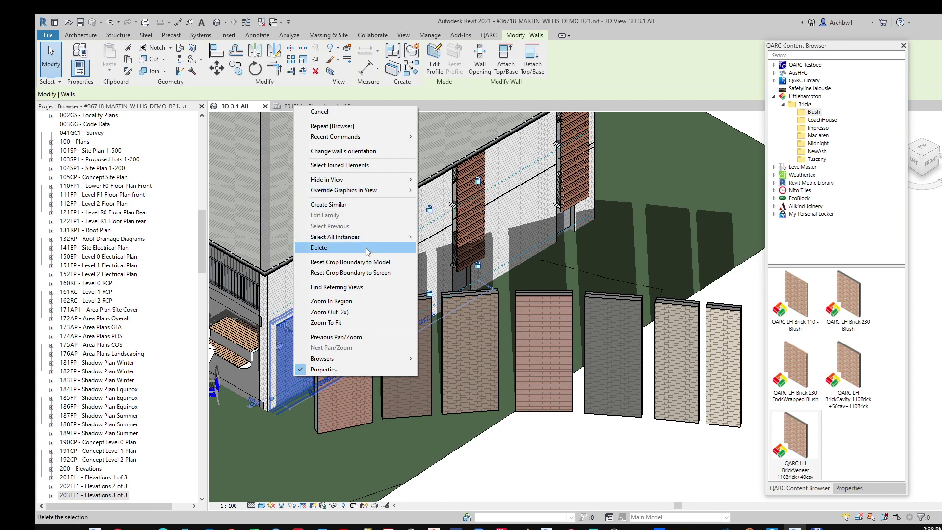
pyautogui.moveTo(365, 238)
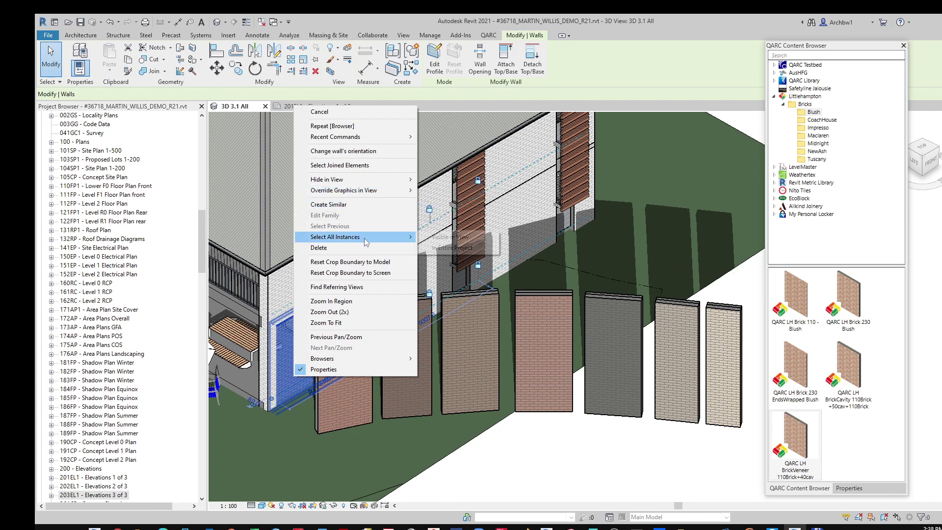
pyautogui.click(463, 249)
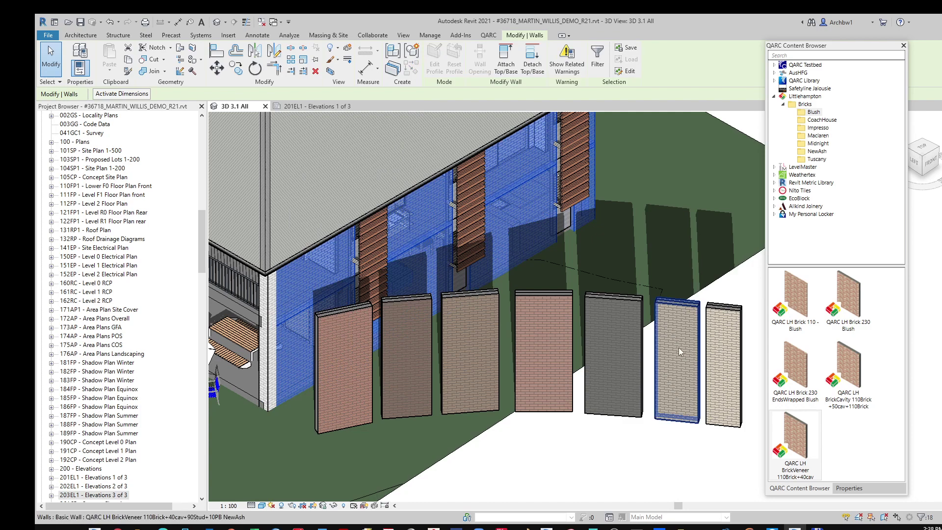
pyautogui.click(848, 488)
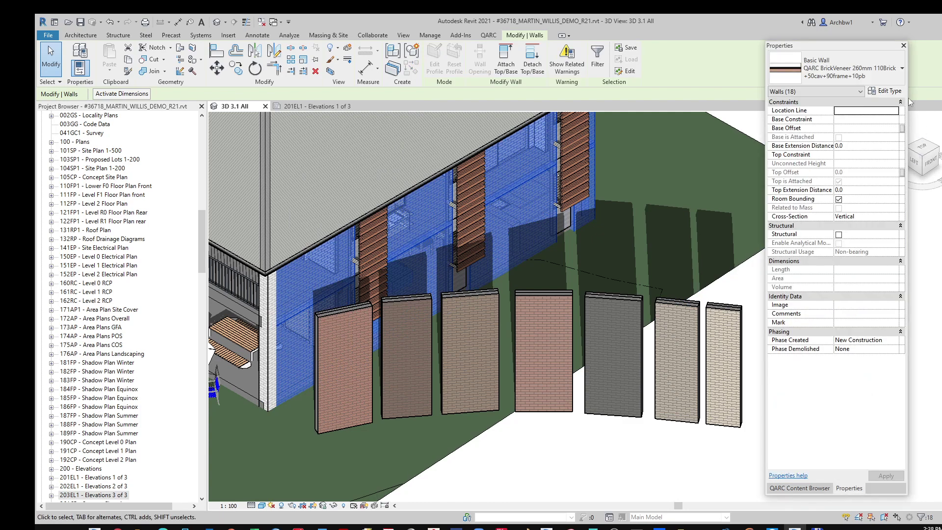
pyautogui.click(901, 68)
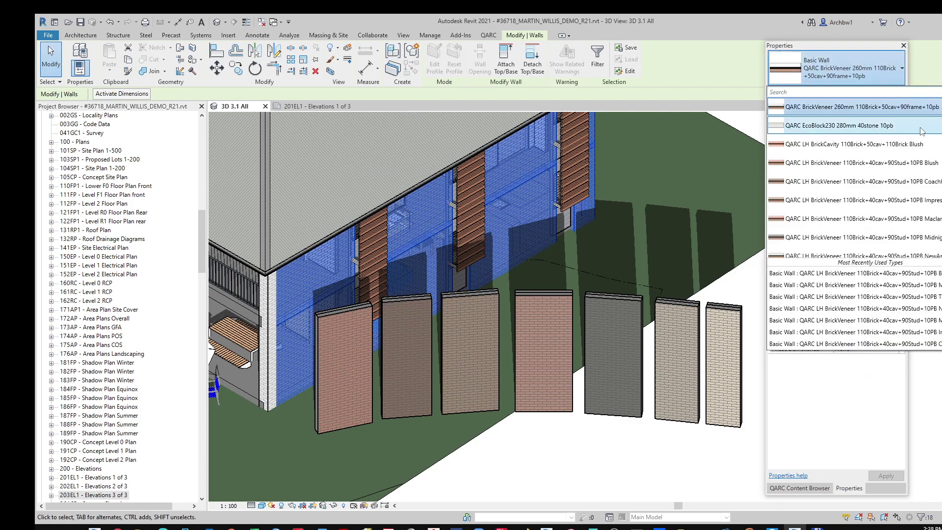
pyautogui.click(901, 219)
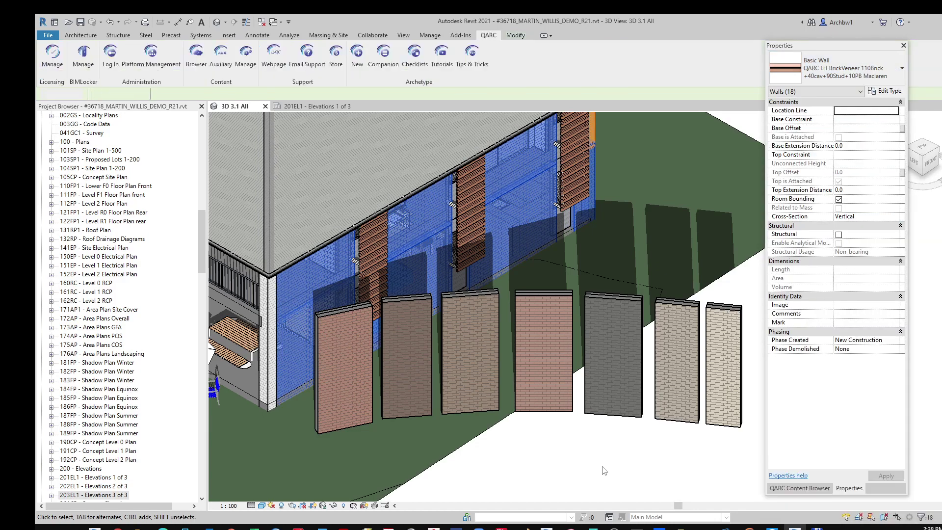
# - Clear the wall selection and set the 3D view's visual style to Realistic
pyautogui.click(551, 422)
pyautogui.click(263, 506)
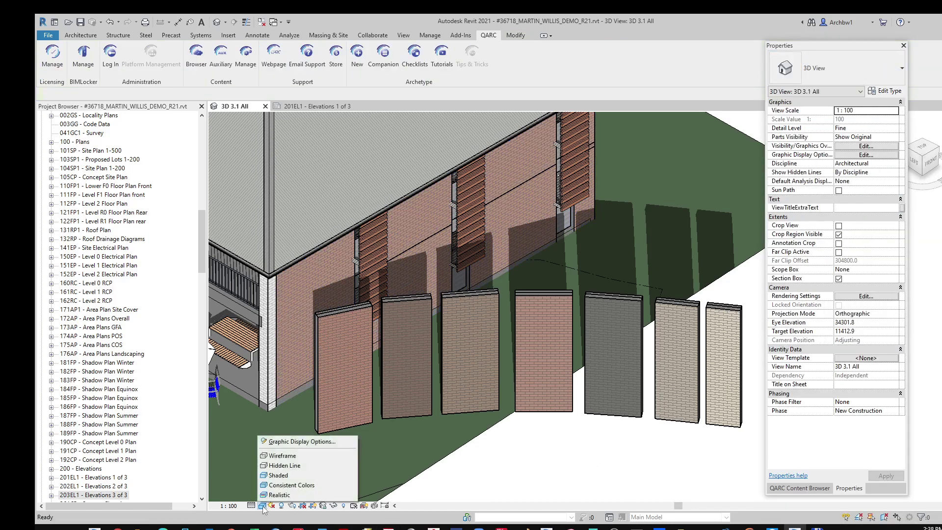
pyautogui.press('Escape')
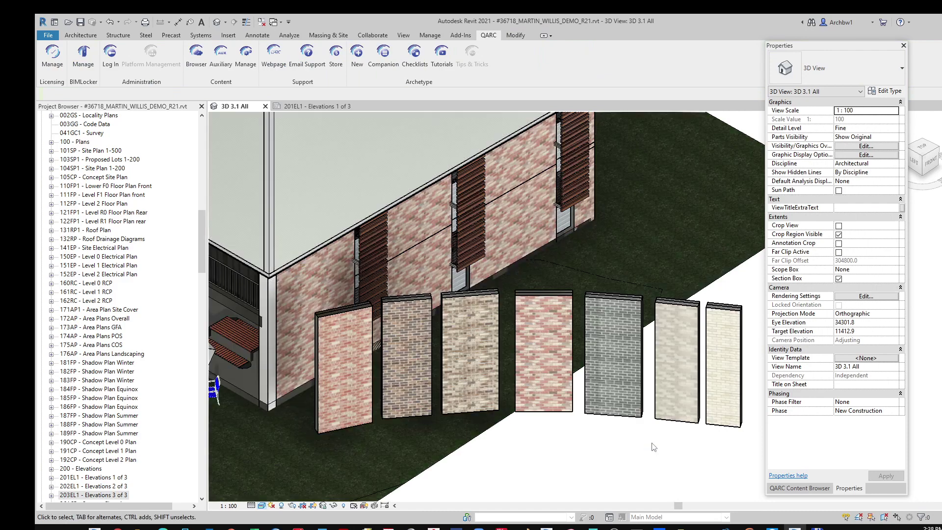
# - Delete all seven freestanding brick sample walls in front of the building
pyautogui.click(349, 404)
pyautogui.press('Delete')
pyautogui.click(413, 401)
pyautogui.press('Delete')
pyautogui.click(478, 398)
pyautogui.press('Delete')
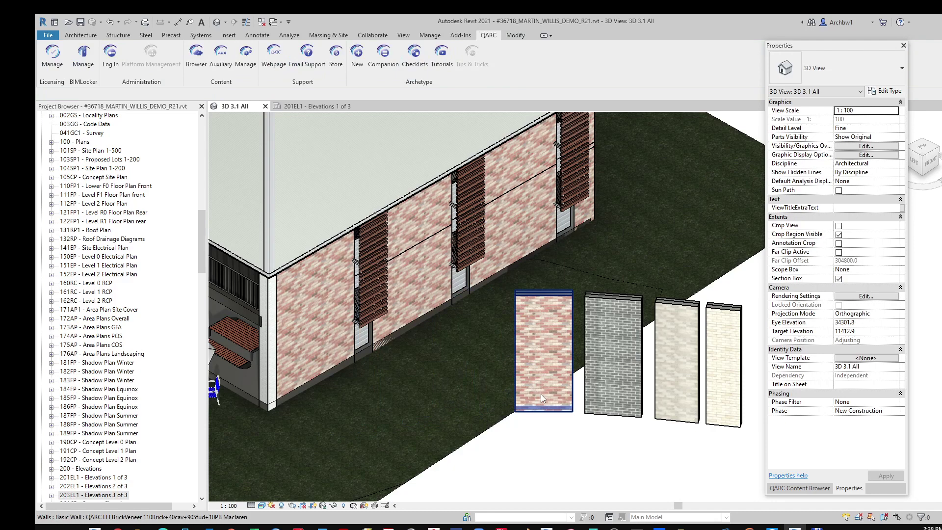
pyautogui.click(541, 393)
pyautogui.press('Delete')
pyautogui.click(628, 402)
pyautogui.press('Delete')
pyautogui.click(680, 402)
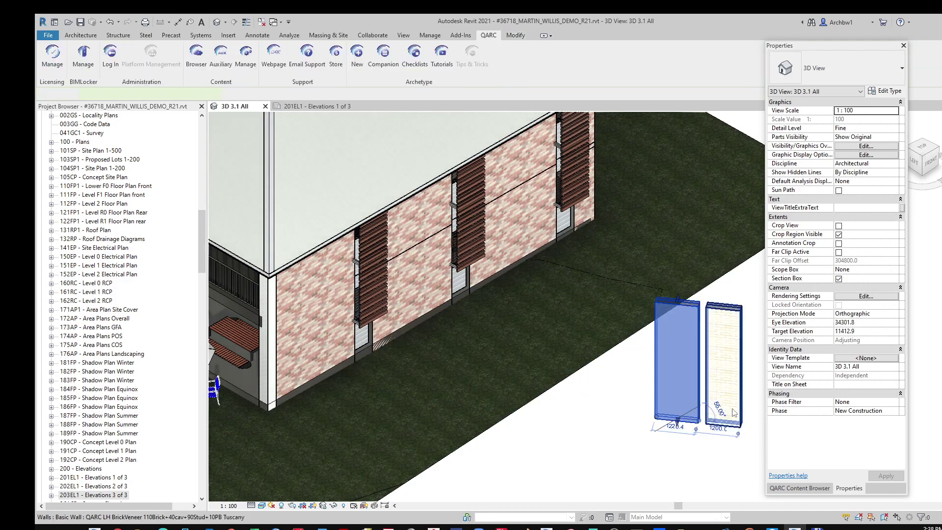
pyautogui.press('Delete')
pyautogui.click(724, 392)
pyautogui.press('Delete')
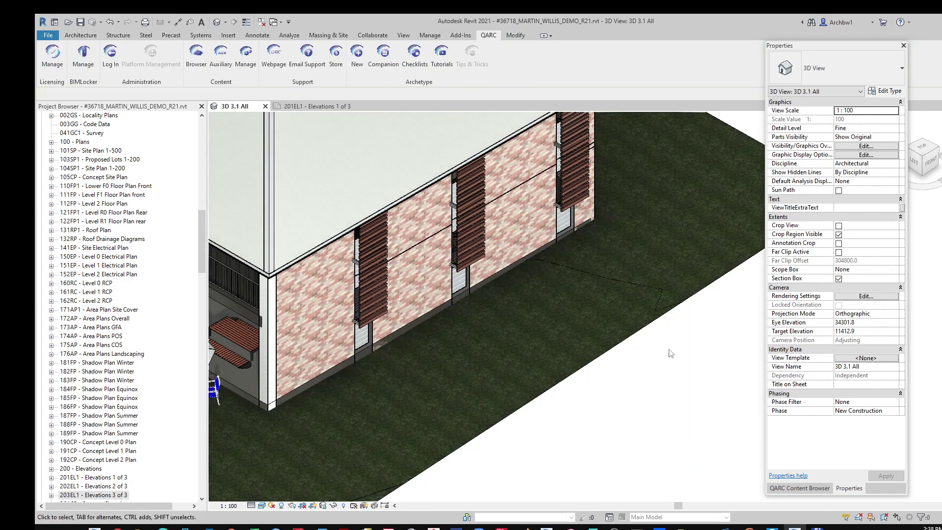
# - On sheet 201EL1, preview the south elevation in Shaded, Consistent Colors and Realistic, and return it to Hidden Line
pyautogui.click(308, 105)
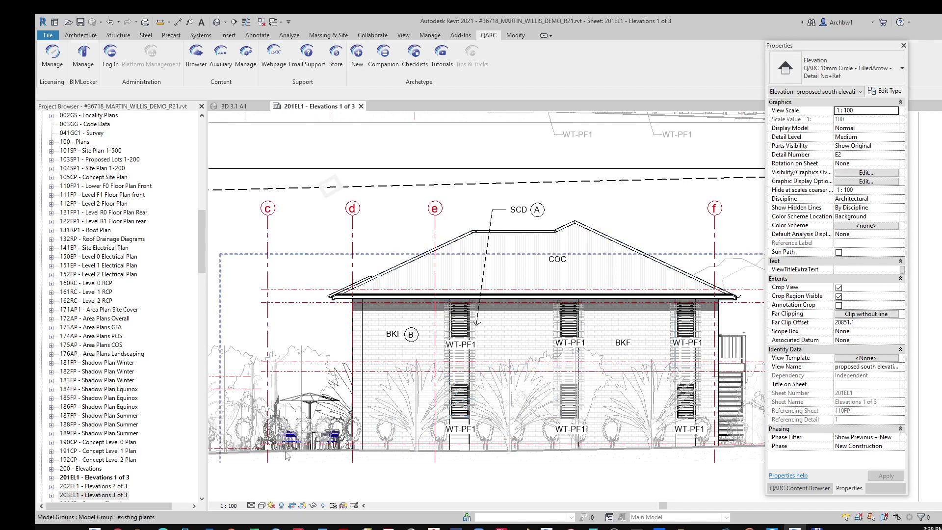
pyautogui.click(262, 507)
pyautogui.click(290, 474)
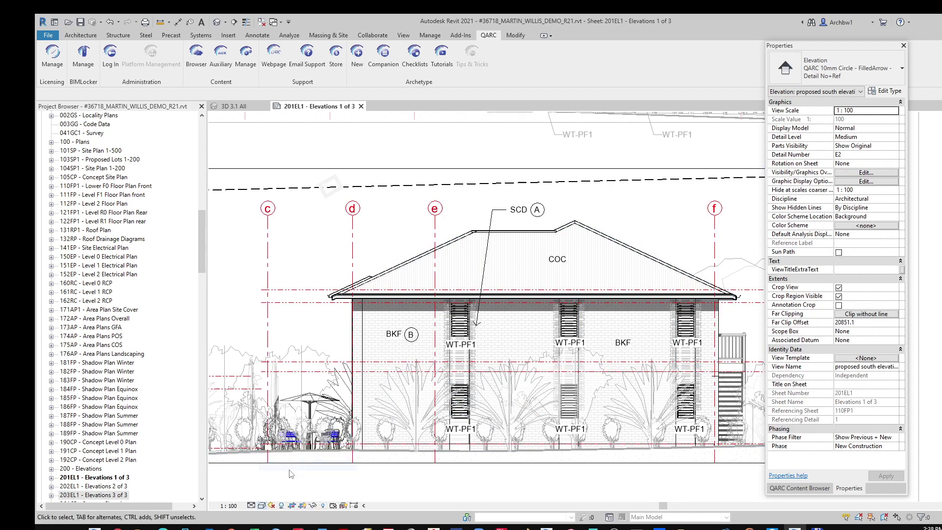
pyautogui.click(263, 505)
pyautogui.click(290, 479)
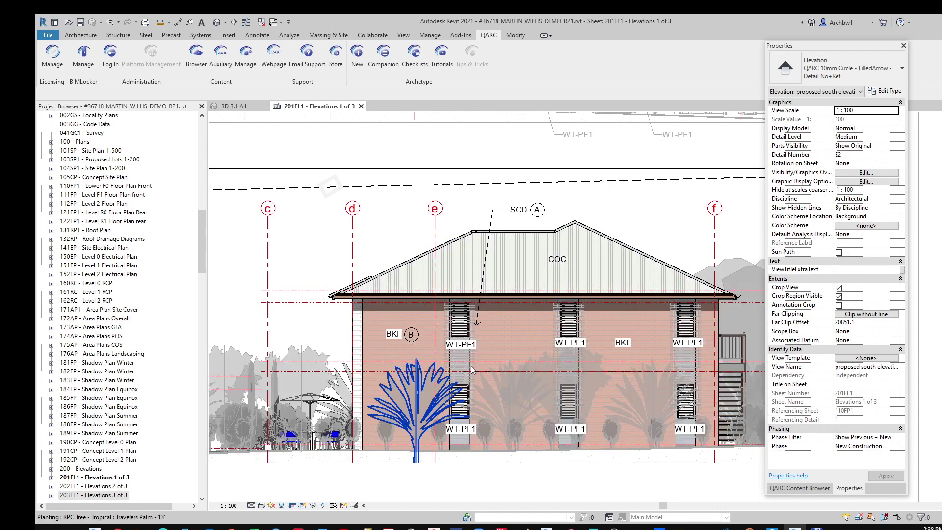
pyautogui.click(263, 506)
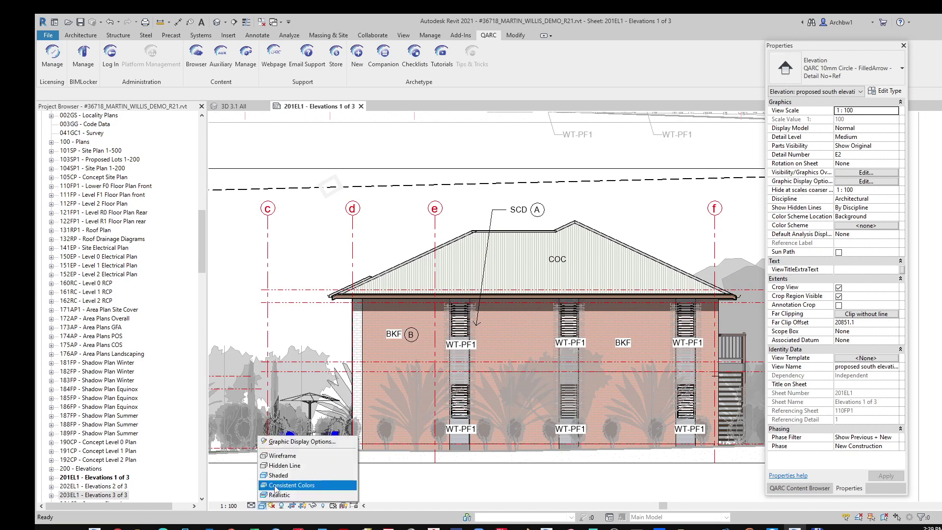
pyautogui.click(274, 487)
pyautogui.click(263, 505)
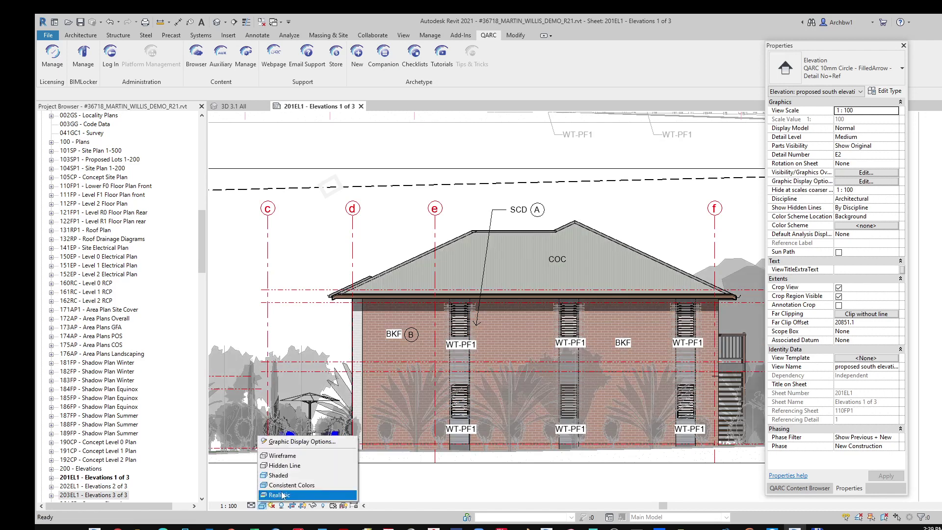
pyautogui.click(283, 495)
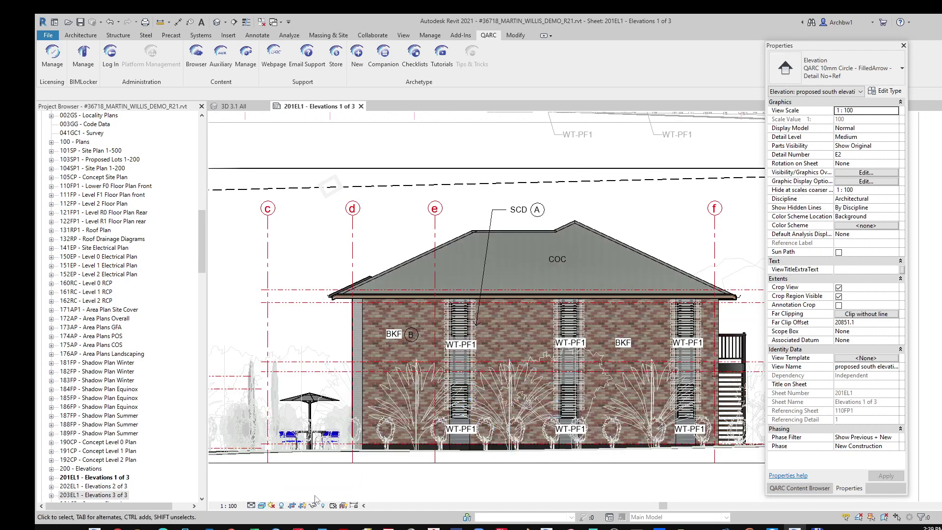
pyautogui.click(262, 505)
pyautogui.click(283, 465)
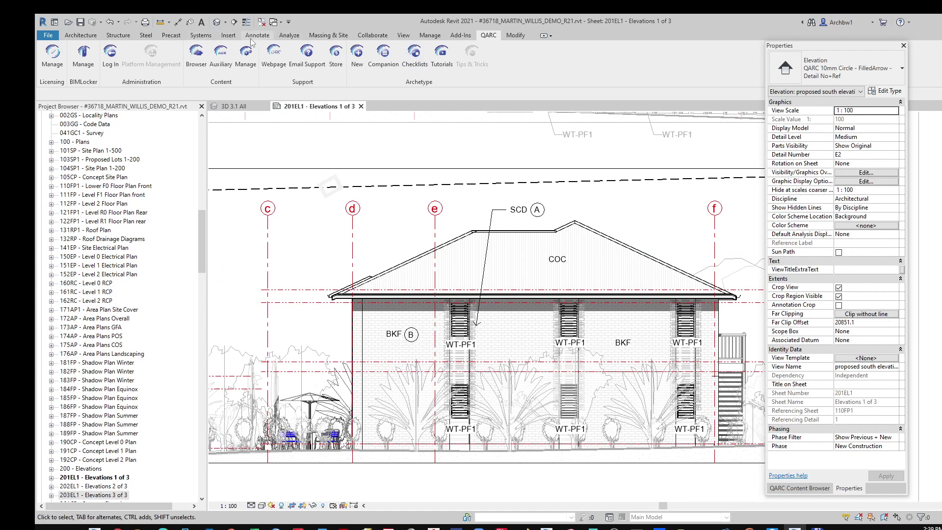
pyautogui.click(256, 35)
pyautogui.click(746, 68)
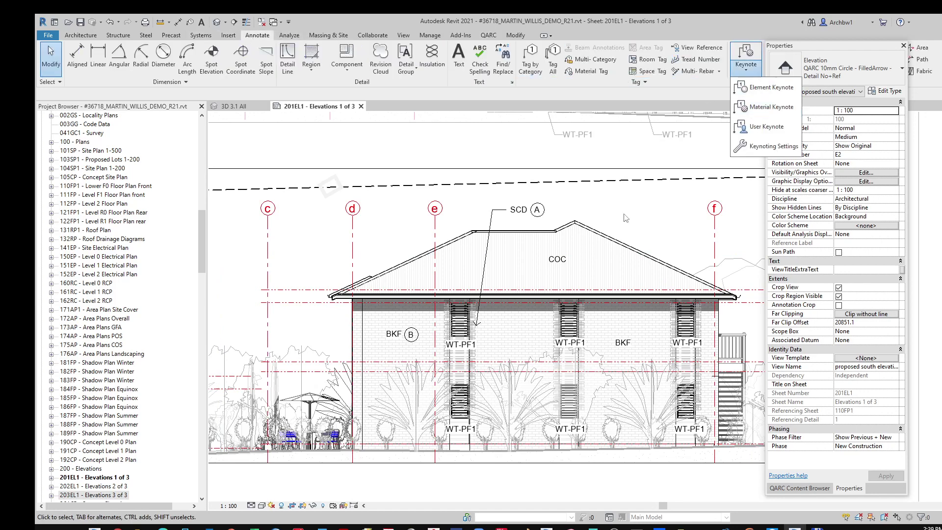
pyautogui.click(771, 107)
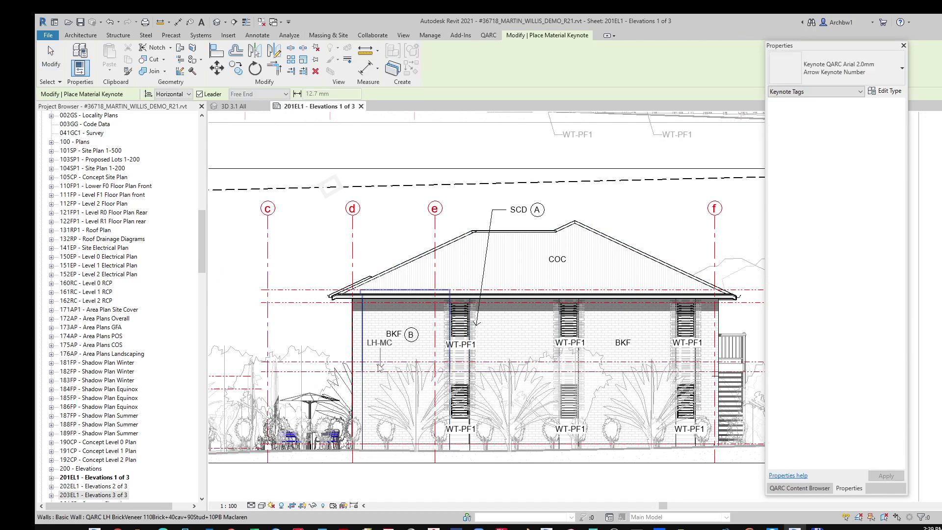
pyautogui.click(377, 351)
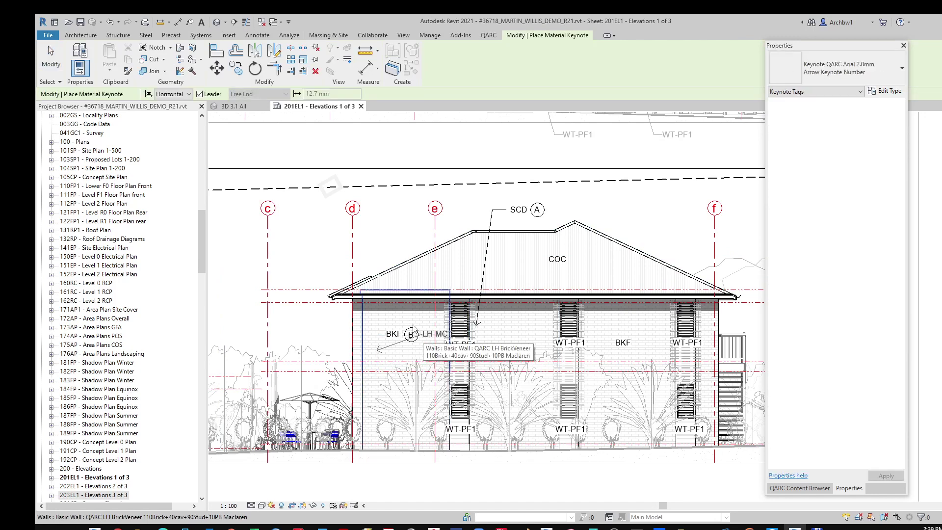
pyautogui.press('Escape')
pyautogui.press('Escape')
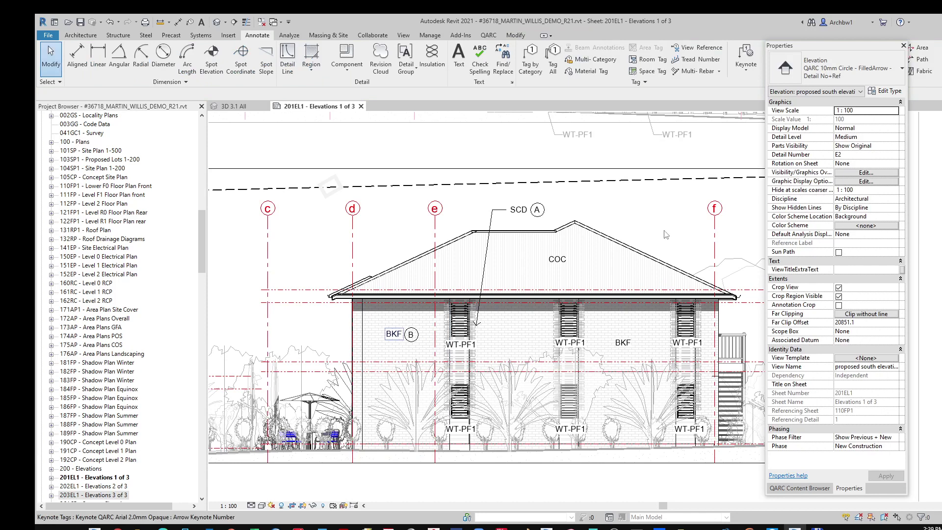
# - Place a material keynote with a leader on the Maclaren brick wall near grid d, and delete the BKF keynote beside it
pyautogui.click(746, 71)
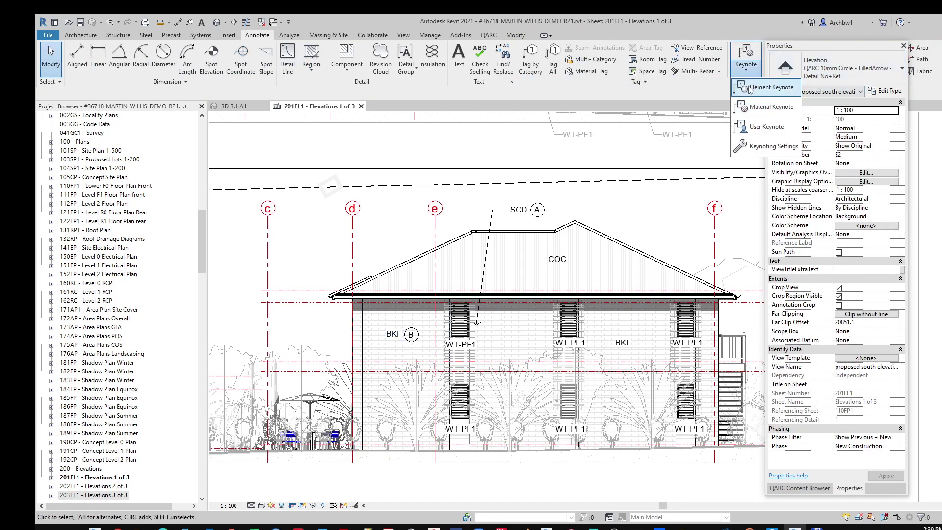
pyautogui.click(760, 101)
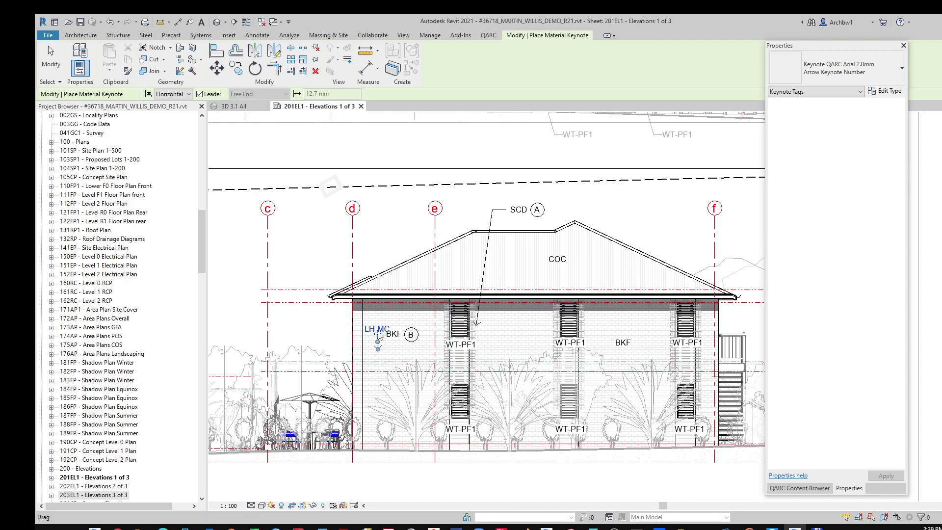
pyautogui.press('Escape')
pyautogui.press('Escape')
pyautogui.click(395, 337)
pyautogui.press('Delete')
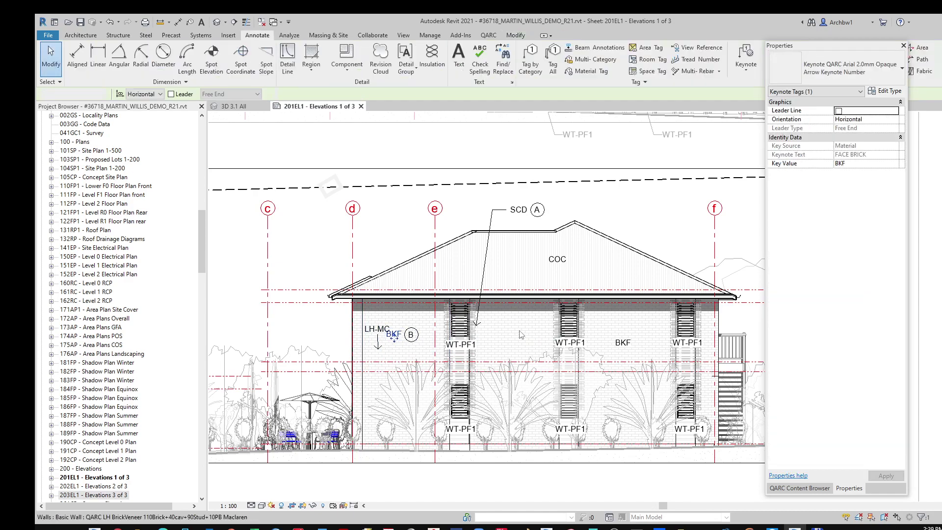
# - Deactivate the south elevation view and move the Keynotes Legend on the sheet to just below the building in that elevation
pyautogui.scroll(-2, 577, 288)
pyautogui.rightClick(629, 253)
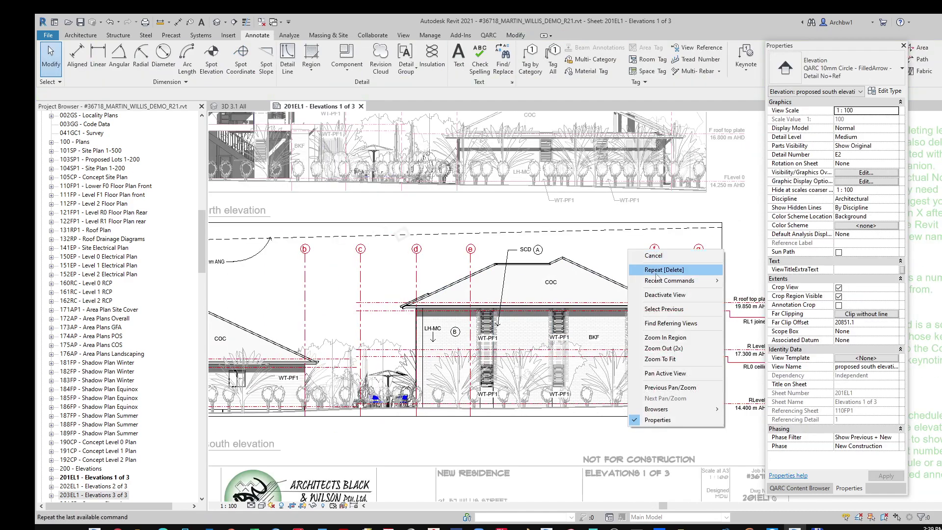
pyautogui.click(653, 294)
pyautogui.scroll(-2, 657, 289)
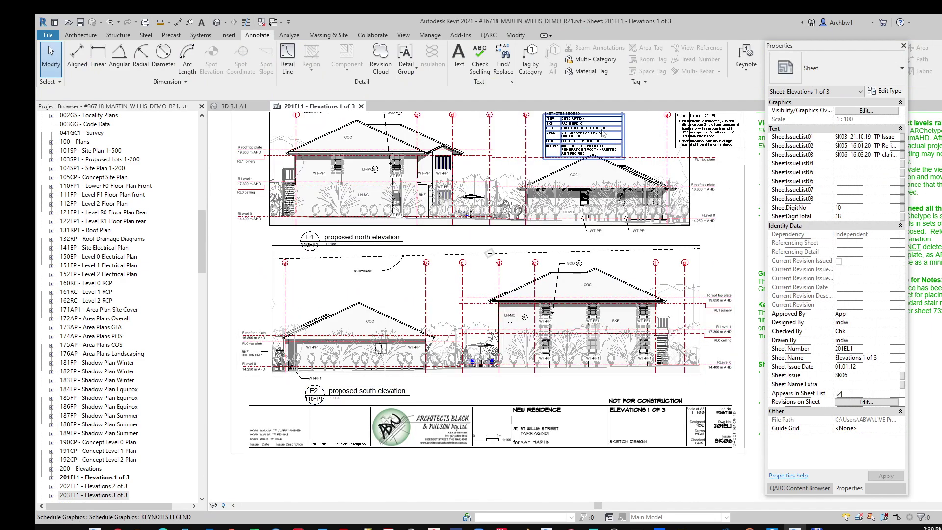
pyautogui.moveTo(605, 132); pyautogui.dragTo(584, 394)
pyautogui.scroll(4, 584, 394)
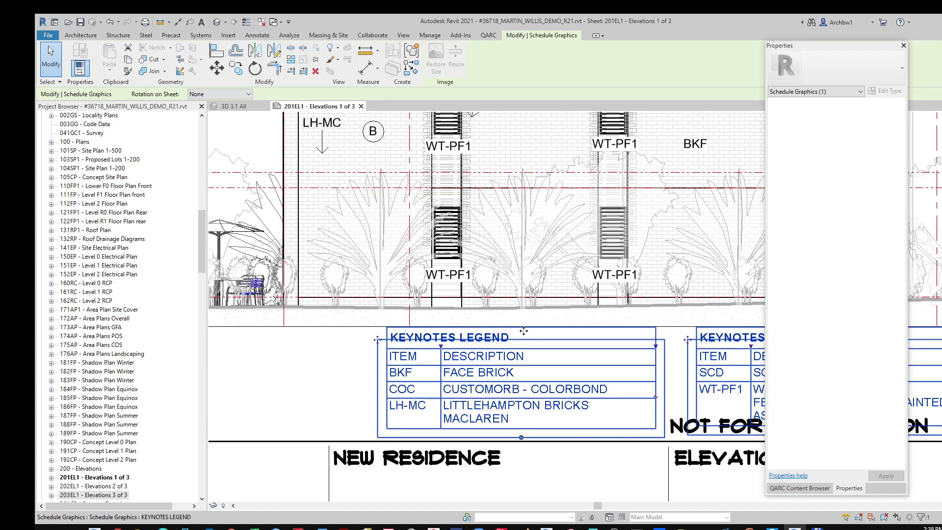
pyautogui.click(472, 330)
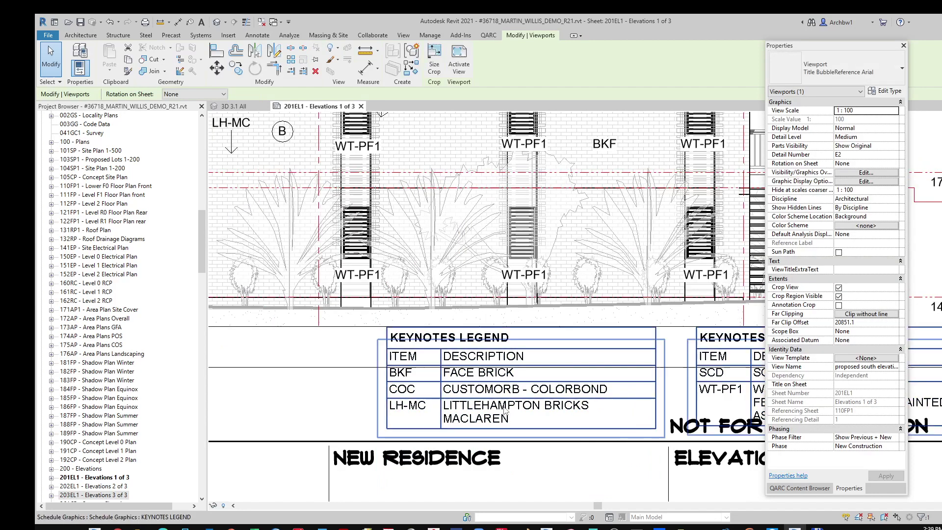
pyautogui.scroll(-2, 502, 405)
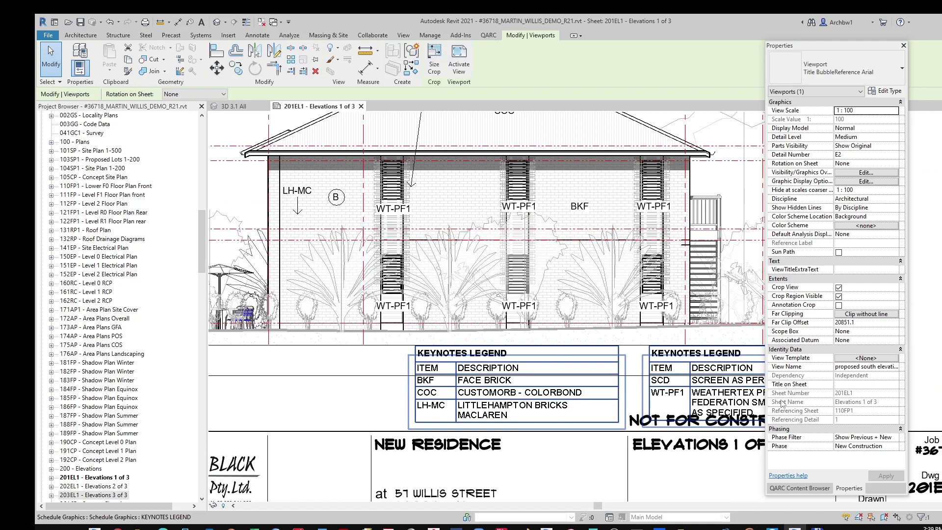
# - Activate the south elevation view and inspect the layer structure of the upper Maclaren brick veneer wall's type without changing it
pyautogui.rightClick(488, 183)
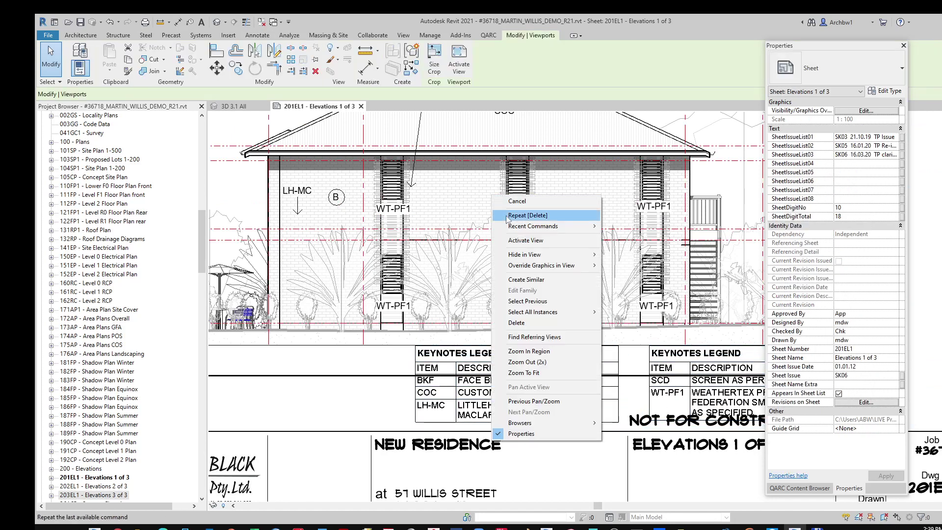
pyautogui.click(510, 237)
pyautogui.click(457, 200)
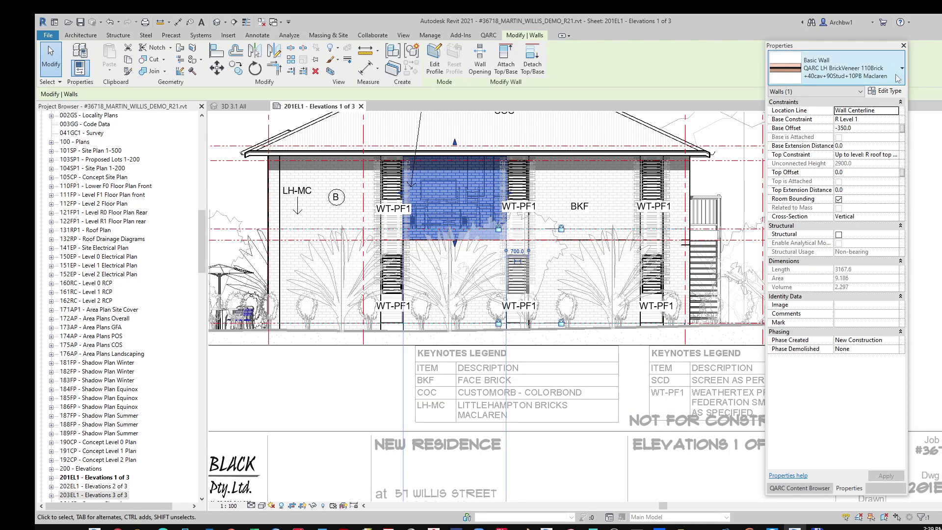
pyautogui.click(897, 74)
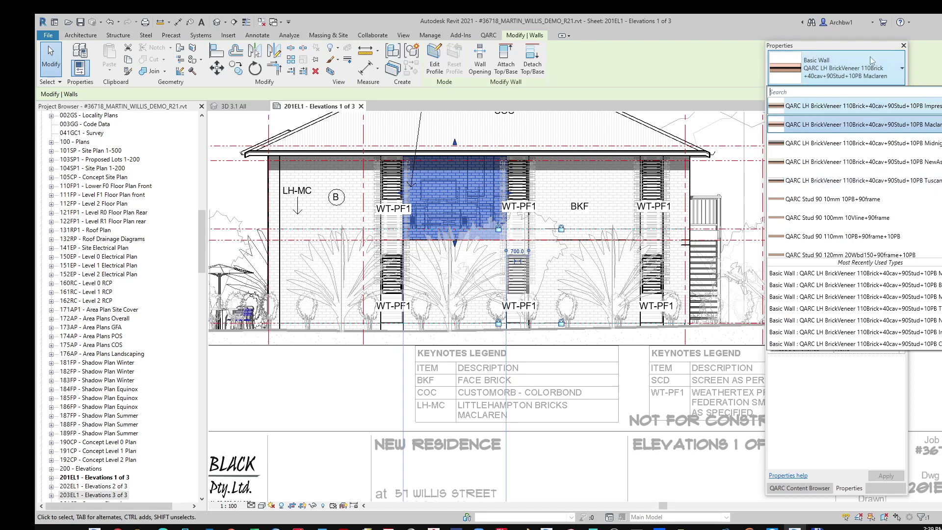
pyautogui.press('Escape')
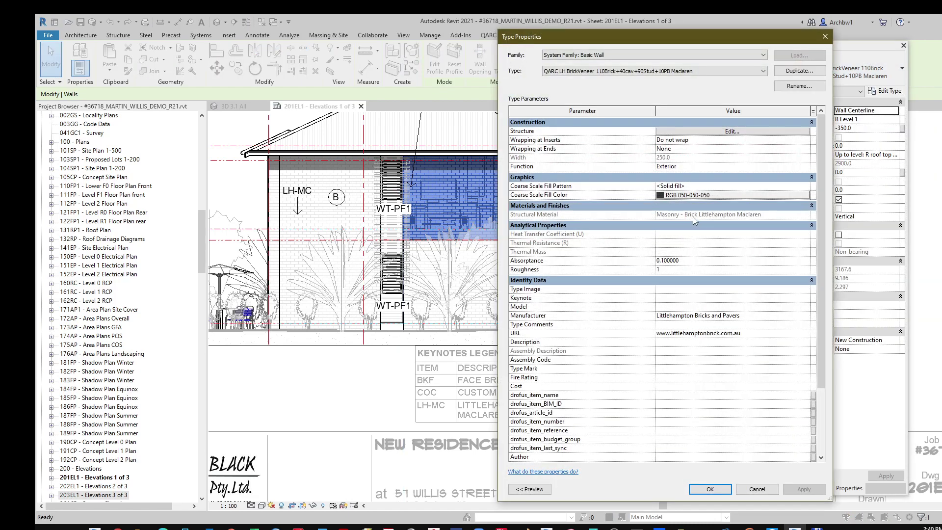
pyautogui.click(702, 131)
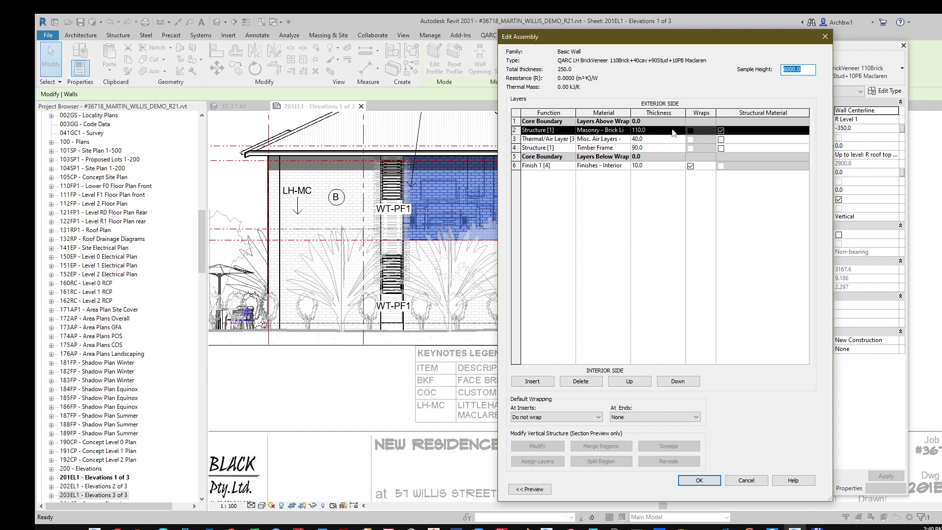
pyautogui.click(749, 239)
pyautogui.click(744, 481)
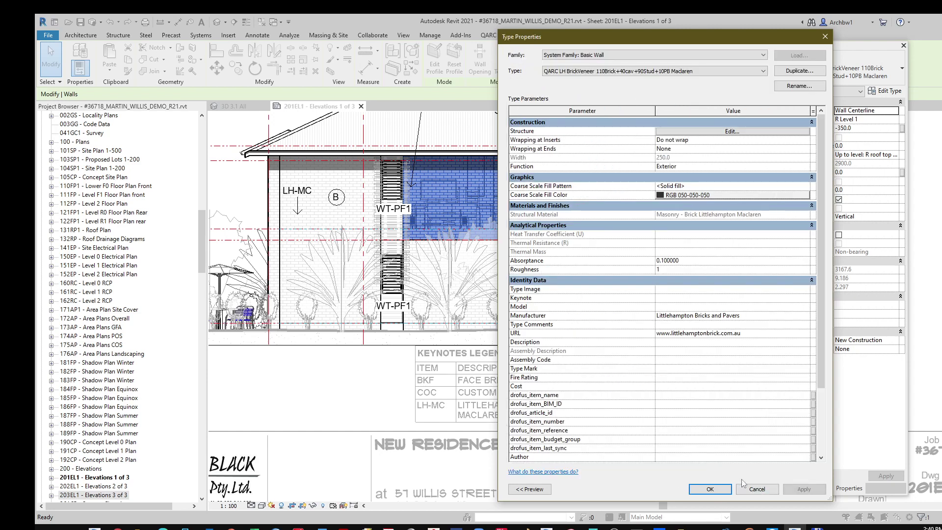
# - Open the manufacturer's website from the wall type's URL property, view it in the browser and return to Revit
pyautogui.click(804, 334)
pyautogui.press('Delete')
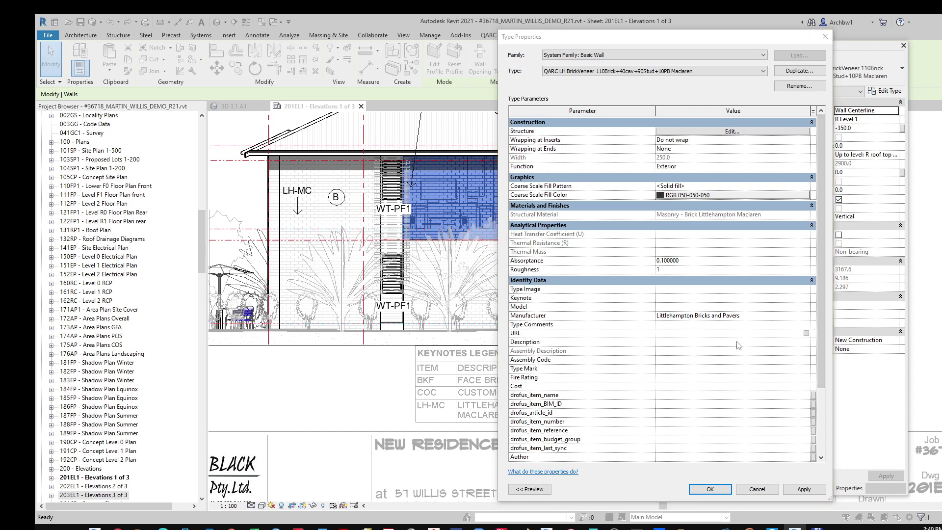
pyautogui.hotkey('ctrl', 'z')
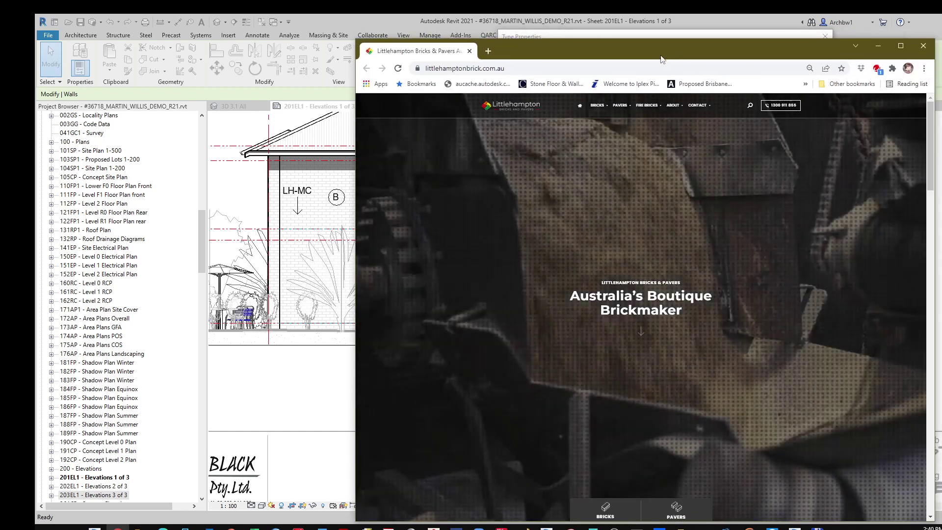
pyautogui.moveTo(661, 60); pyautogui.dragTo(466, 35)
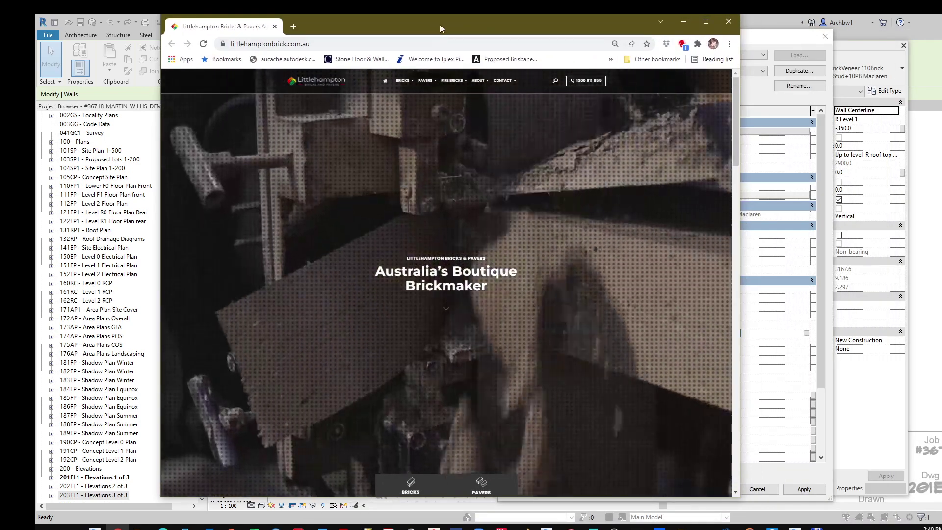
pyautogui.hotkey('alt', 'Tab')
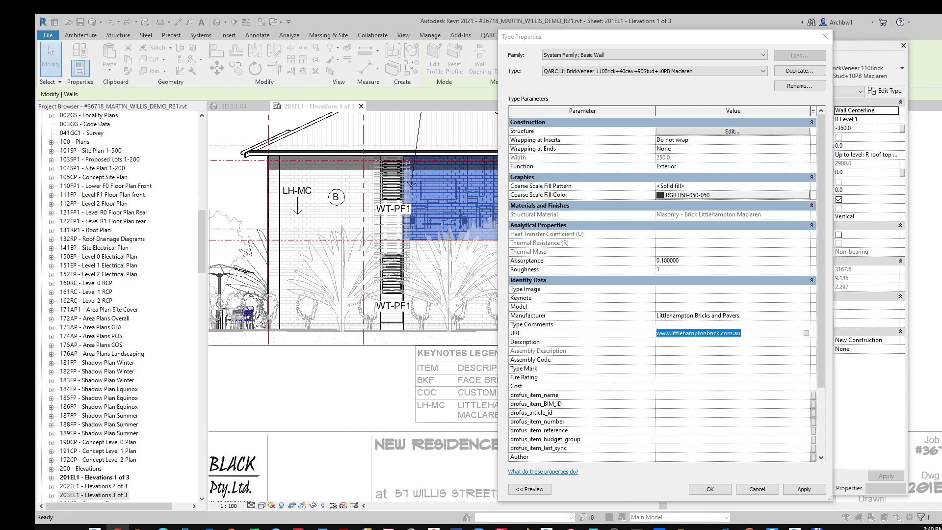
# - Close the wall's type properties without applying changes and deactivate the south elevation view
pyautogui.click(824, 37)
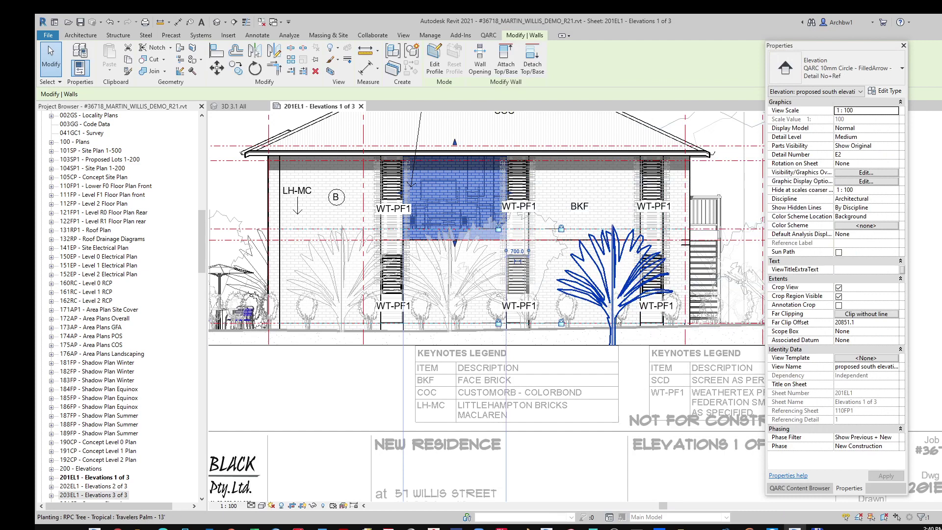
pyautogui.rightClick(731, 131)
pyautogui.click(766, 174)
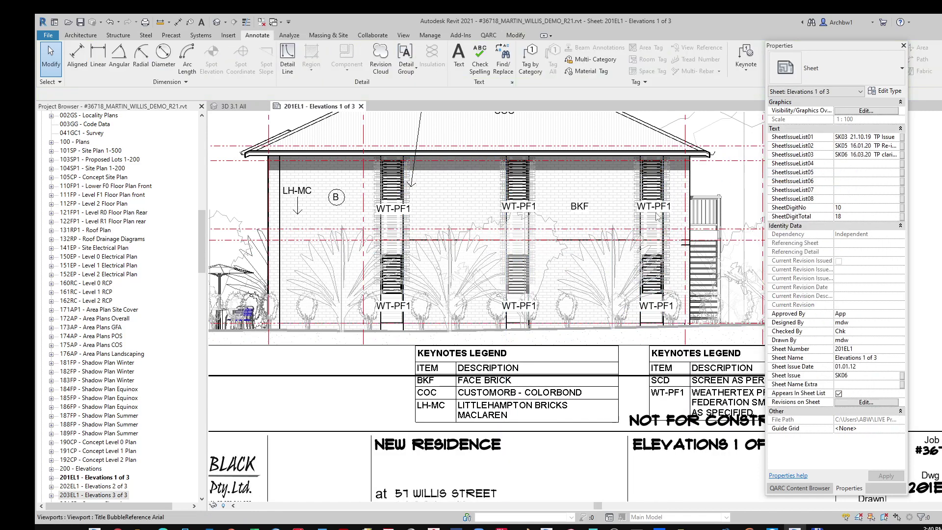